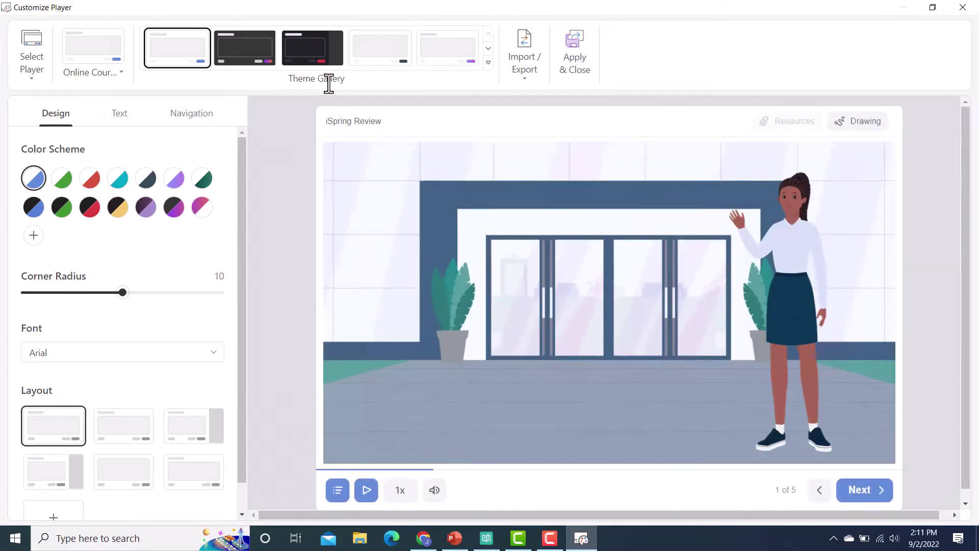
# - Choose the dark Full Player theme, then apply a light grey colour scheme
pyautogui.click(489, 62)
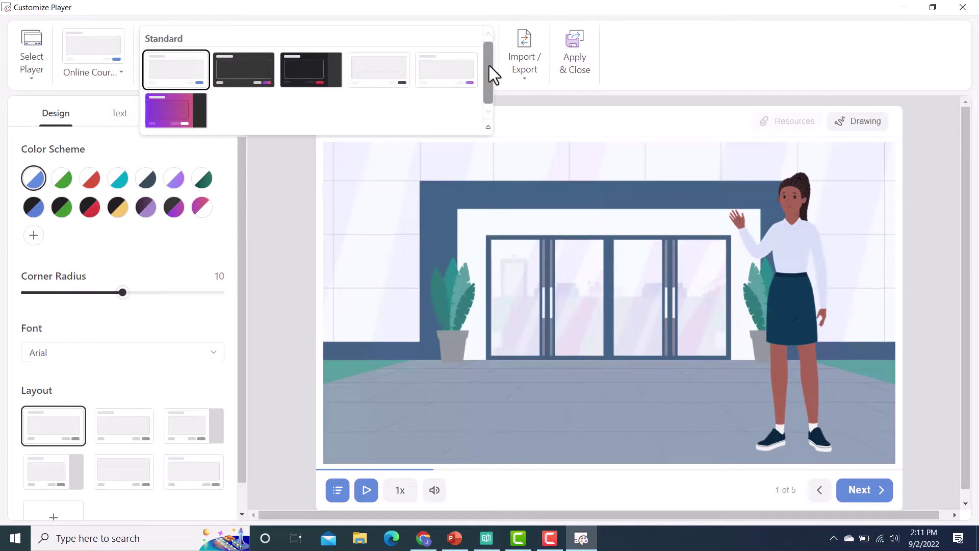
pyautogui.press('Right')
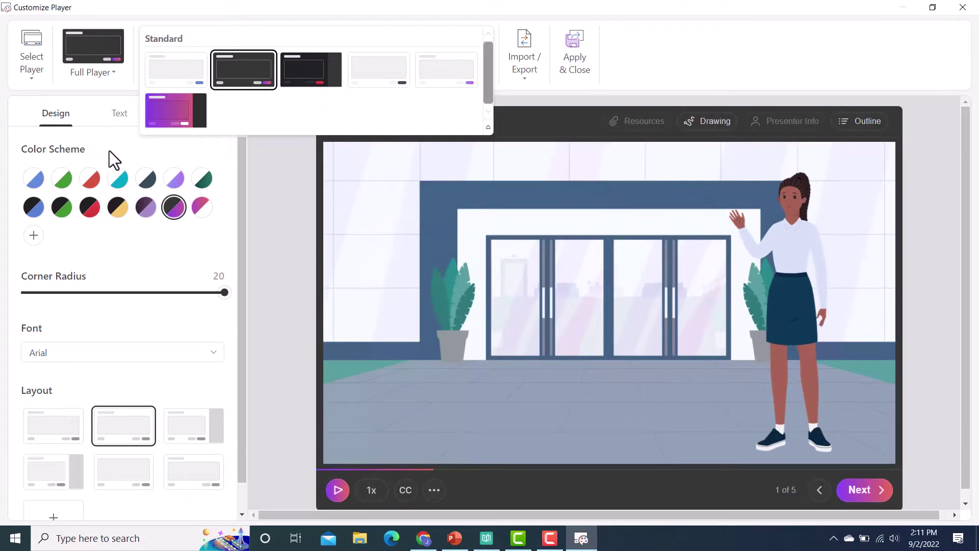
pyautogui.click(259, 185)
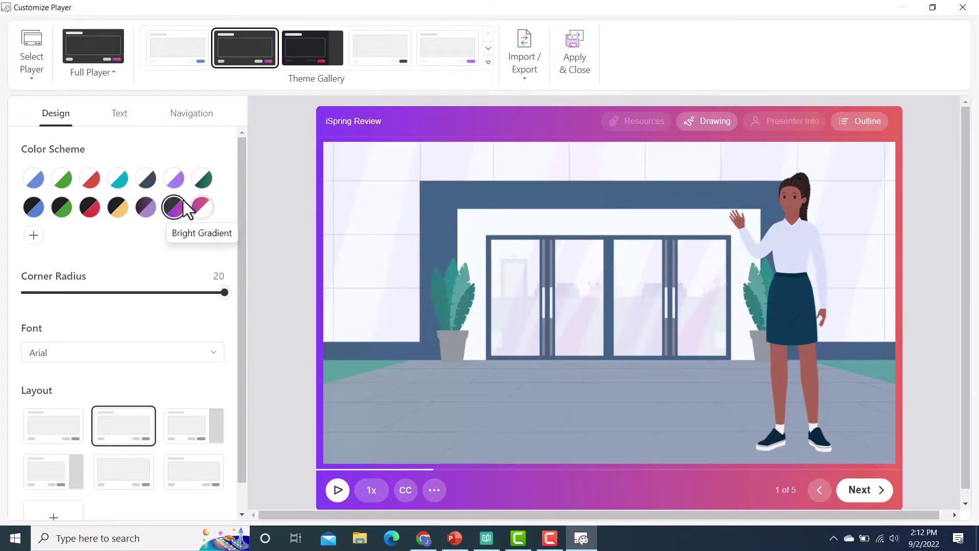
pyautogui.click(147, 179)
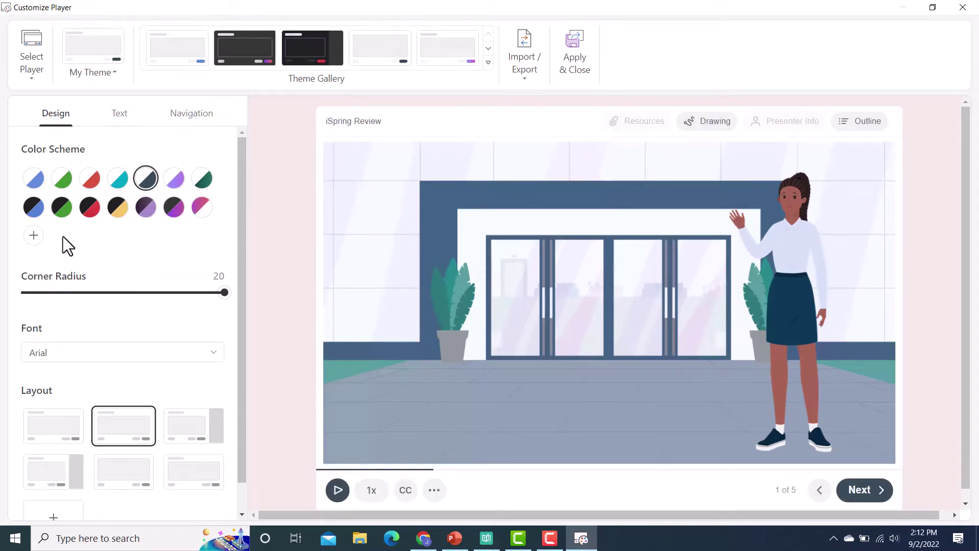
# - Create a new colour scheme named My Color Scheme and edit its Button fill colour
pyautogui.click(35, 240)
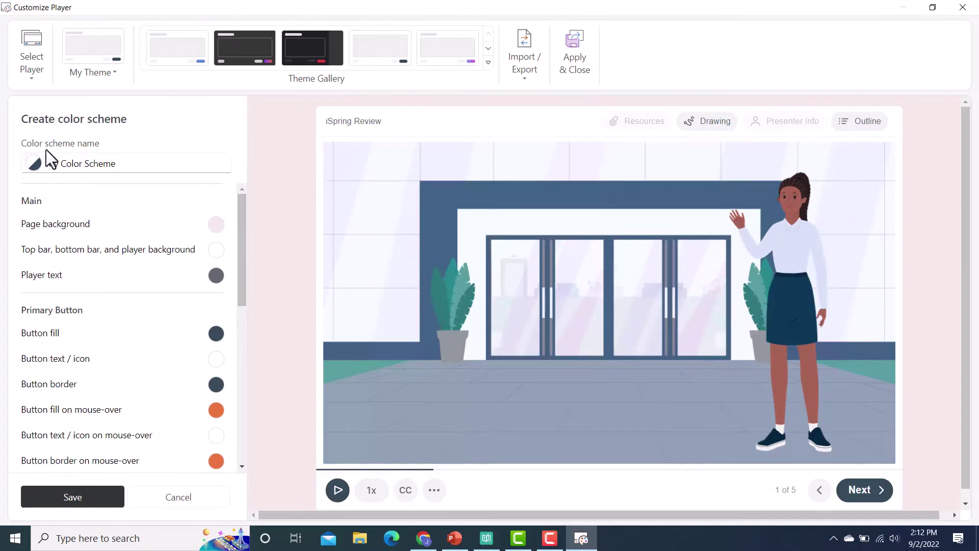
pyautogui.click(123, 163)
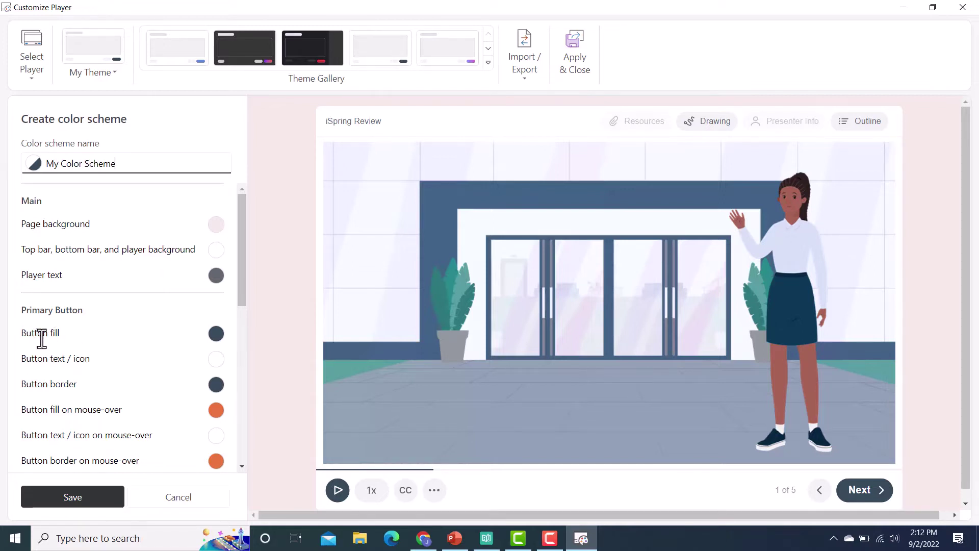
pyautogui.click(214, 334)
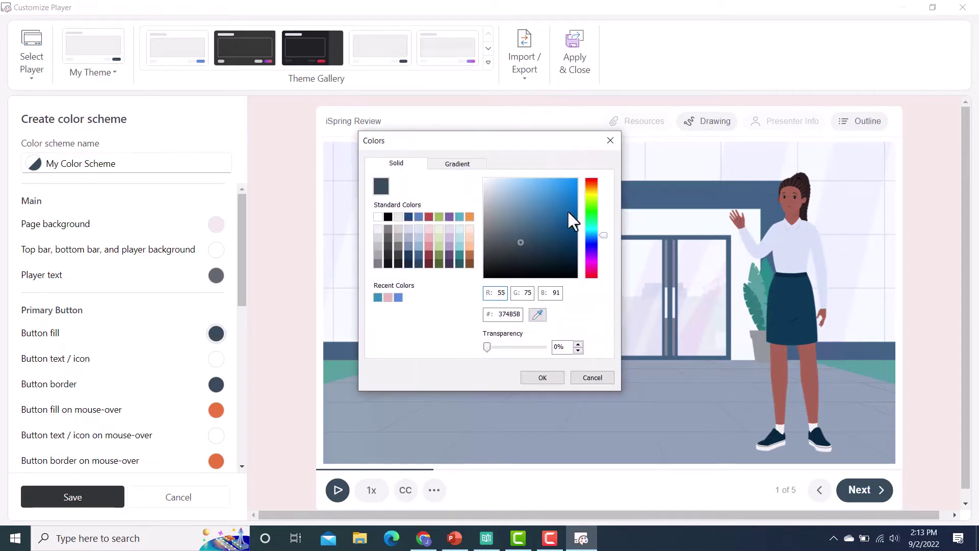
# - Try a medium blue, semi-transparent gradient button fill, then cancel the Colors dialog
pyautogui.click(560, 204)
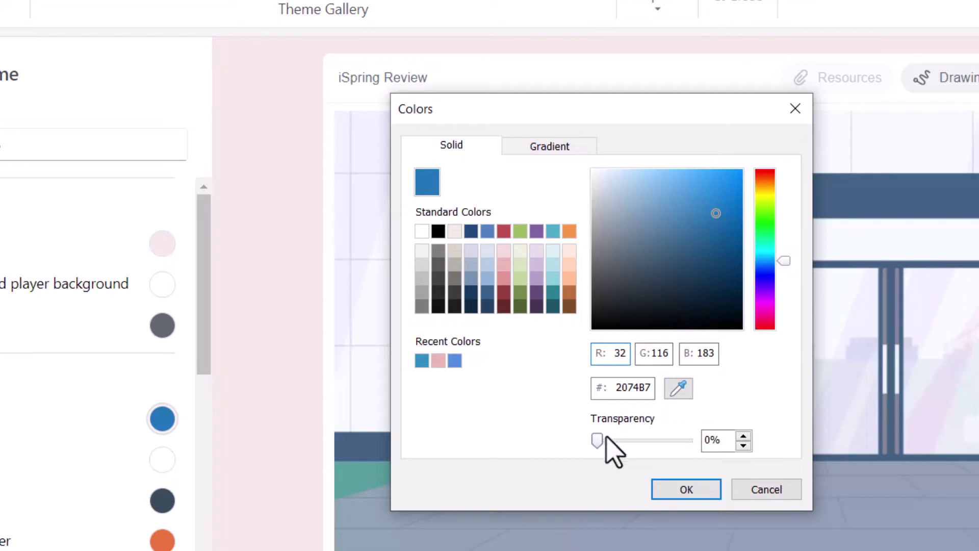
pyautogui.moveTo(592, 438); pyautogui.dragTo(617, 457)
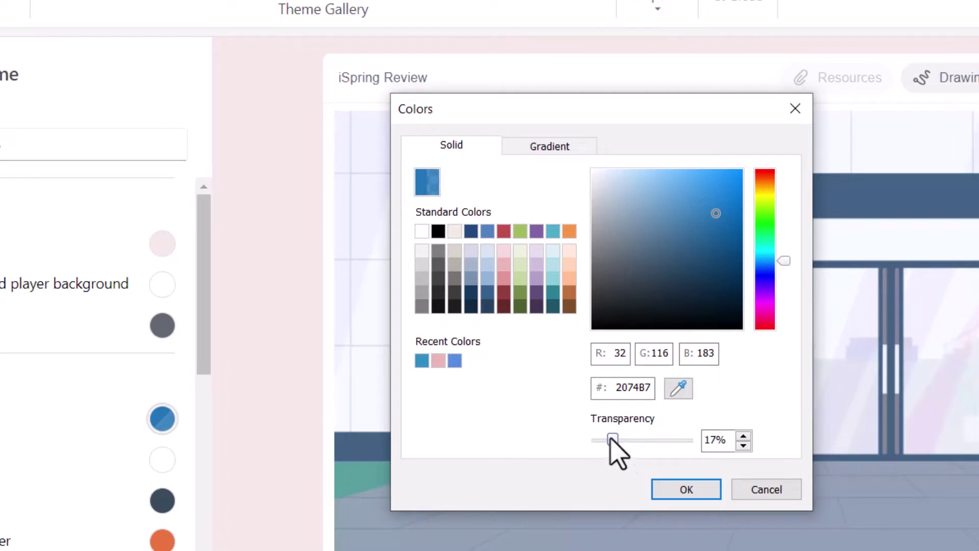
pyautogui.click(551, 148)
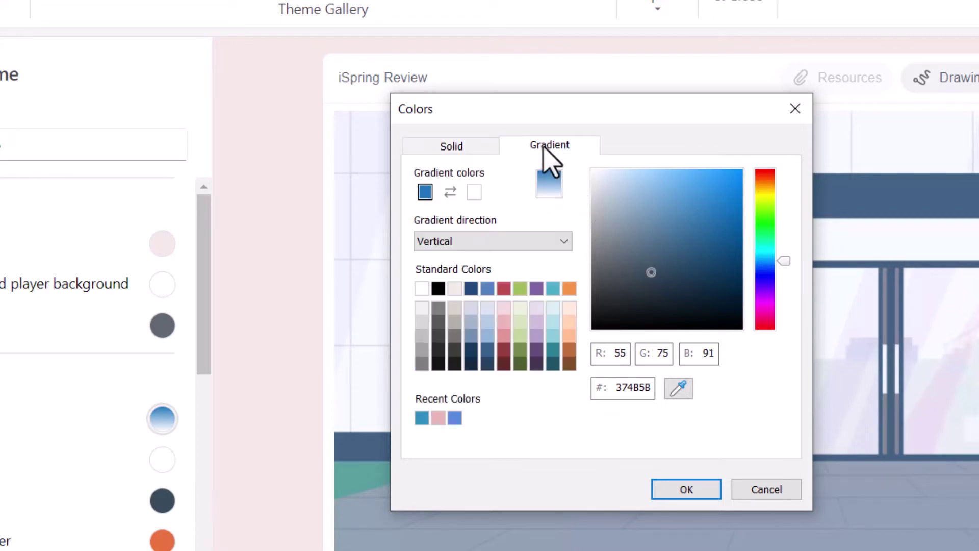
pyautogui.click(498, 243)
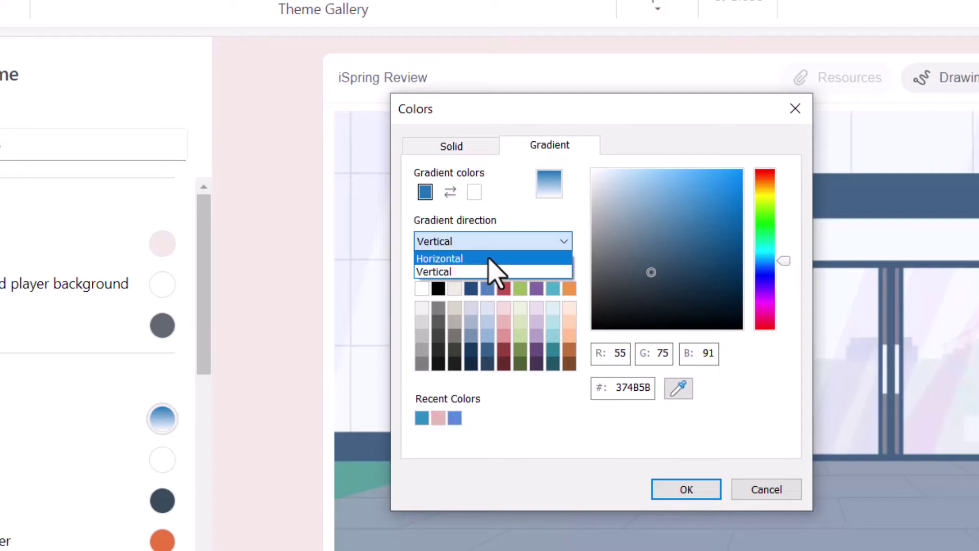
pyautogui.click(765, 491)
pyautogui.click(766, 490)
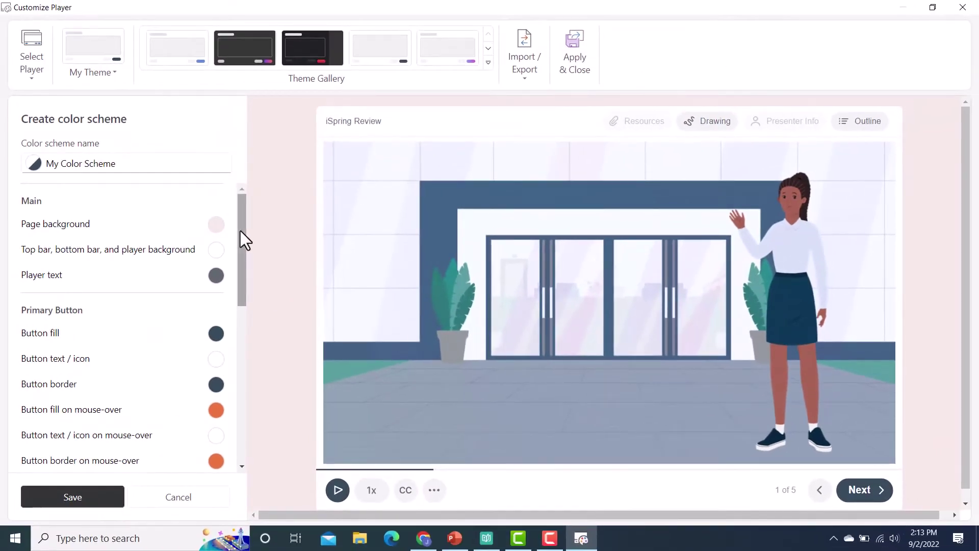
# - Close the colour scheme editor and set the player's corner radius to 10
pyautogui.click(110, 498)
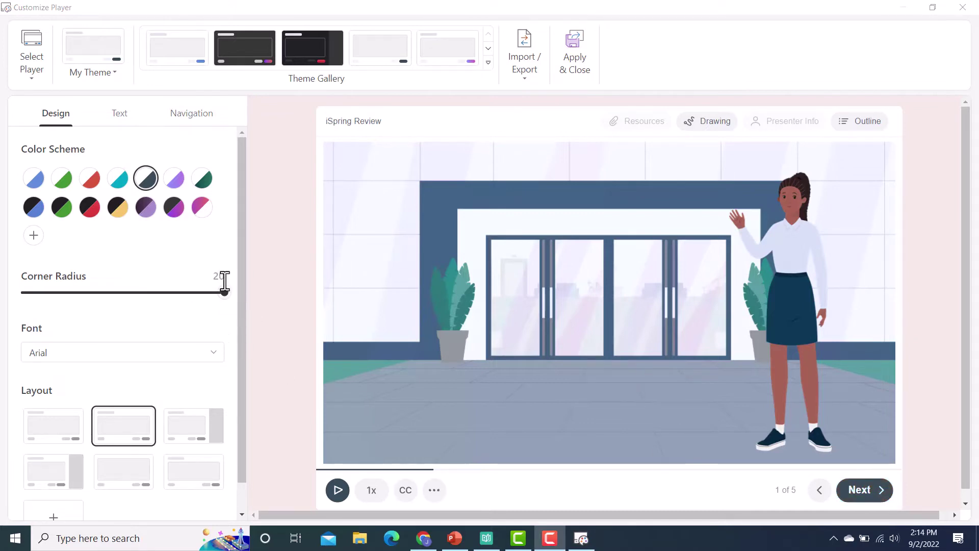
pyautogui.moveTo(225, 293); pyautogui.dragTo(4, 290)
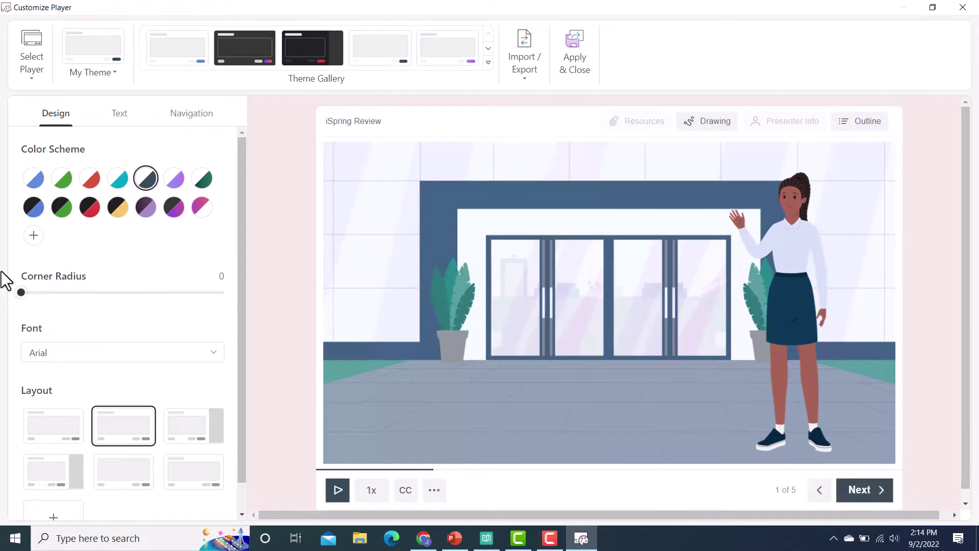
pyautogui.moveTo(20, 293); pyautogui.dragTo(122, 314)
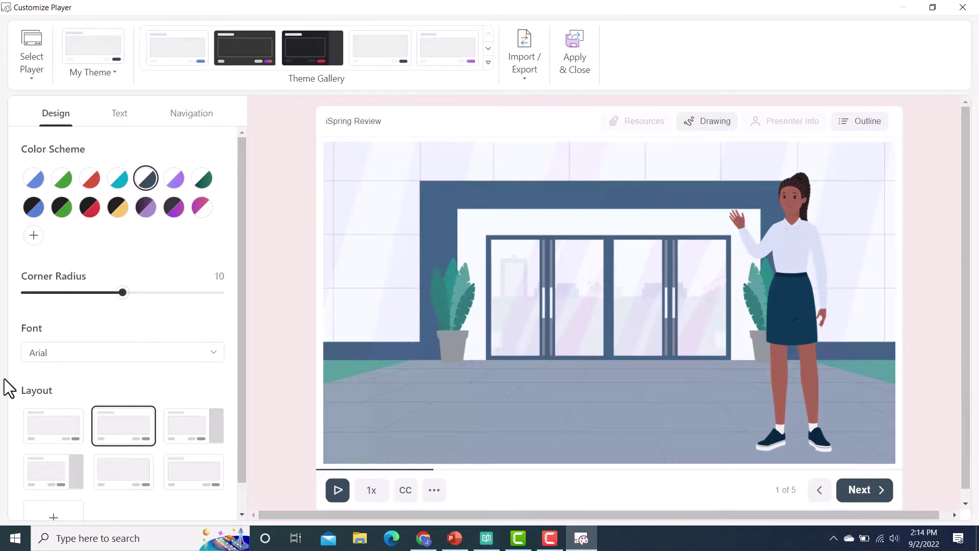
# - Browse the player font list and keep Arial
pyautogui.click(88, 353)
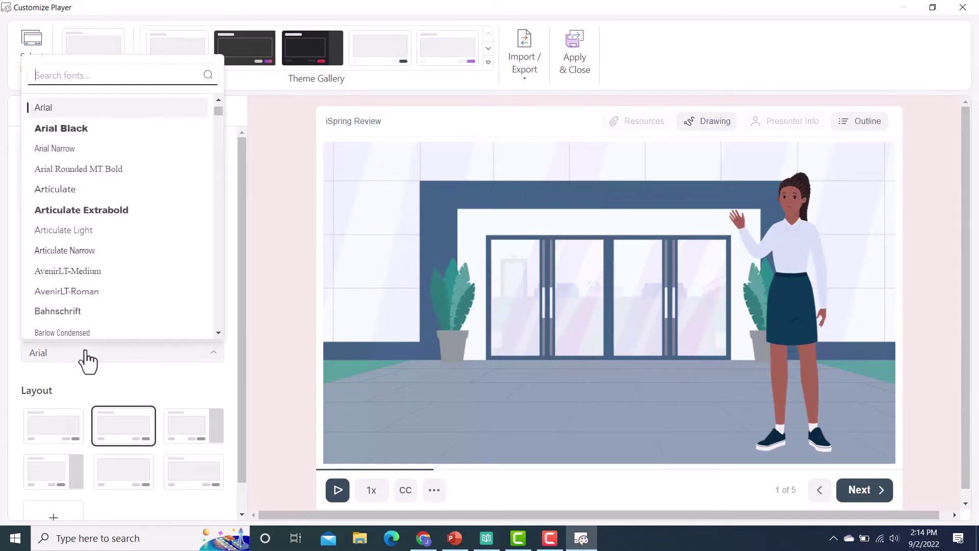
pyautogui.scroll(-2, 117, 230)
pyautogui.scroll(-3, 125, 230)
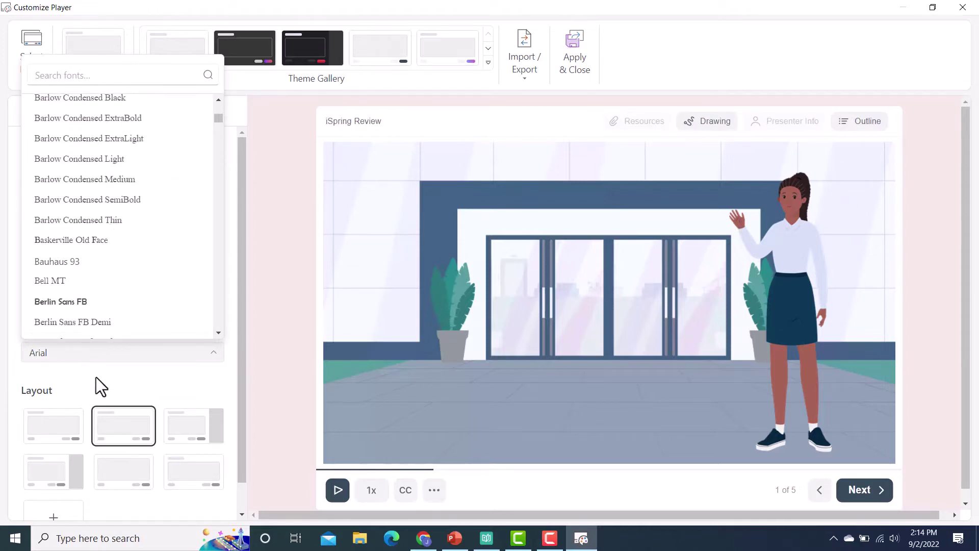
pyautogui.click(101, 352)
pyautogui.scroll(-1, 148, 342)
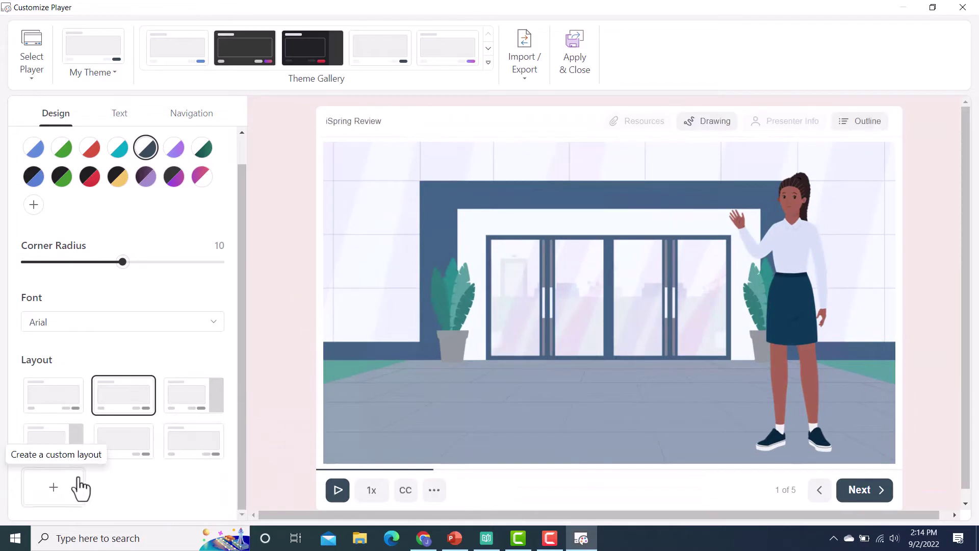
# - Explore a custom player layout: expand Bottom Bar options and preview the 1x speed menu
pyautogui.click(57, 498)
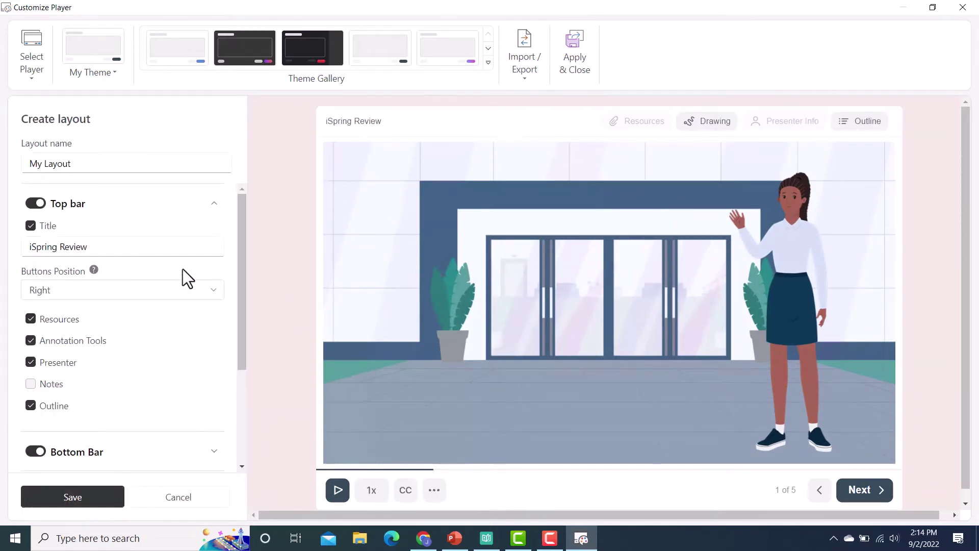
pyautogui.scroll(-3, 182, 270)
pyautogui.scroll(3, 199, 308)
pyautogui.scroll(-3, 185, 311)
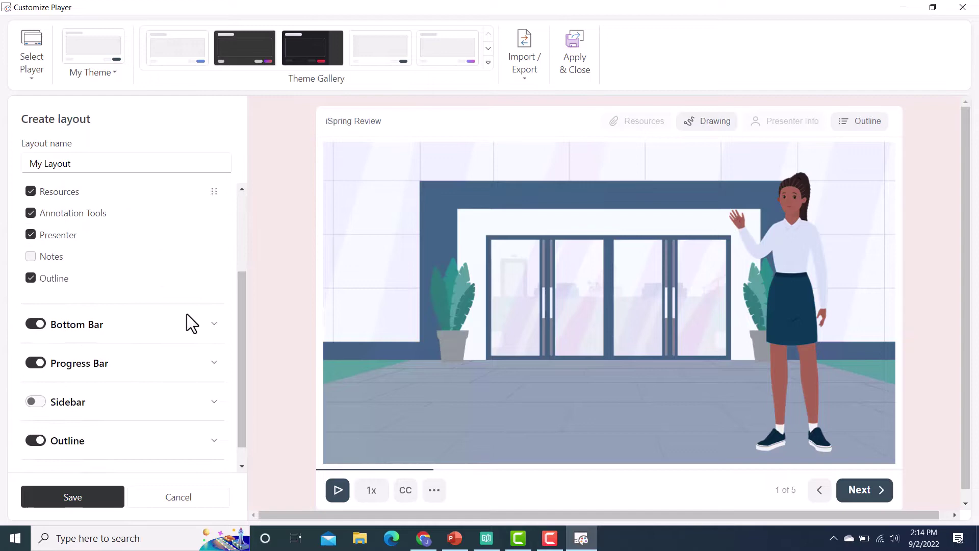
pyautogui.click(215, 325)
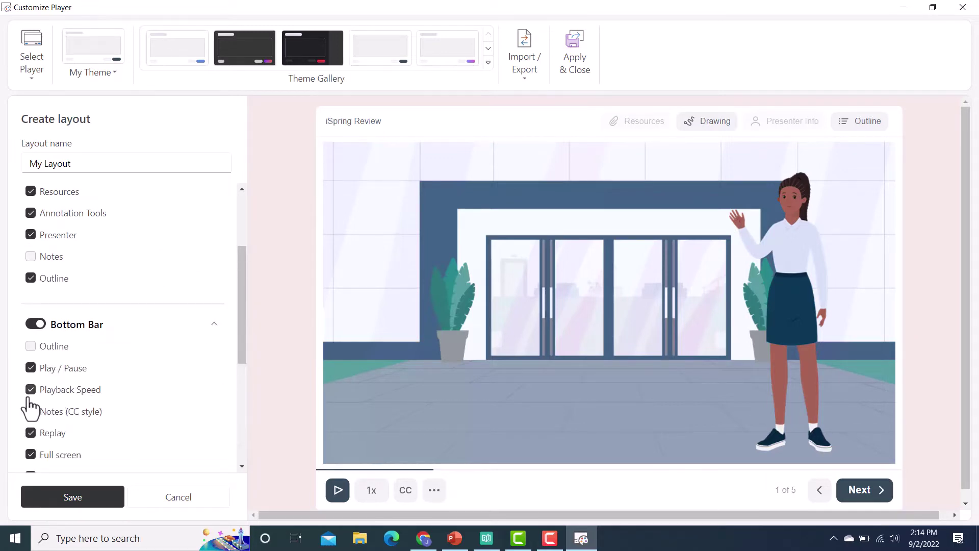
pyautogui.click(372, 492)
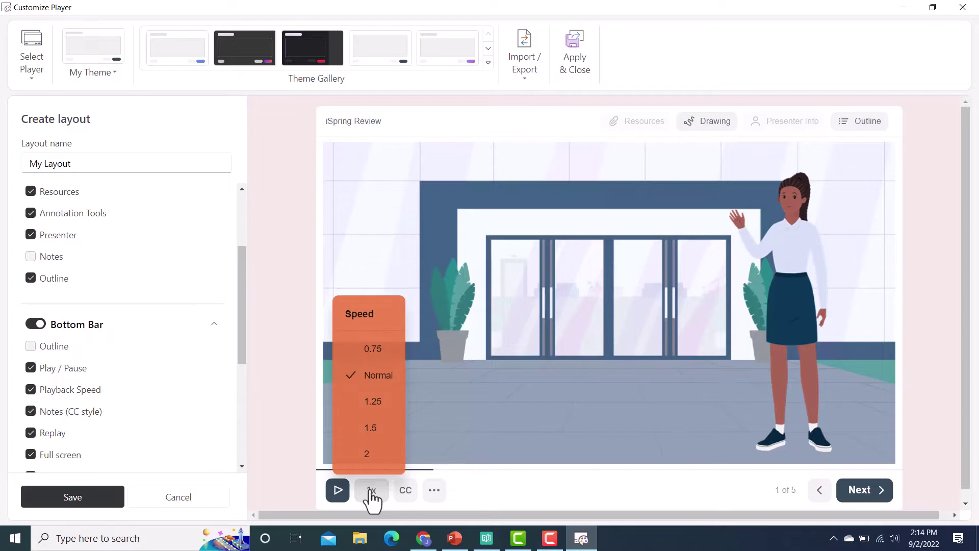
pyautogui.click(371, 488)
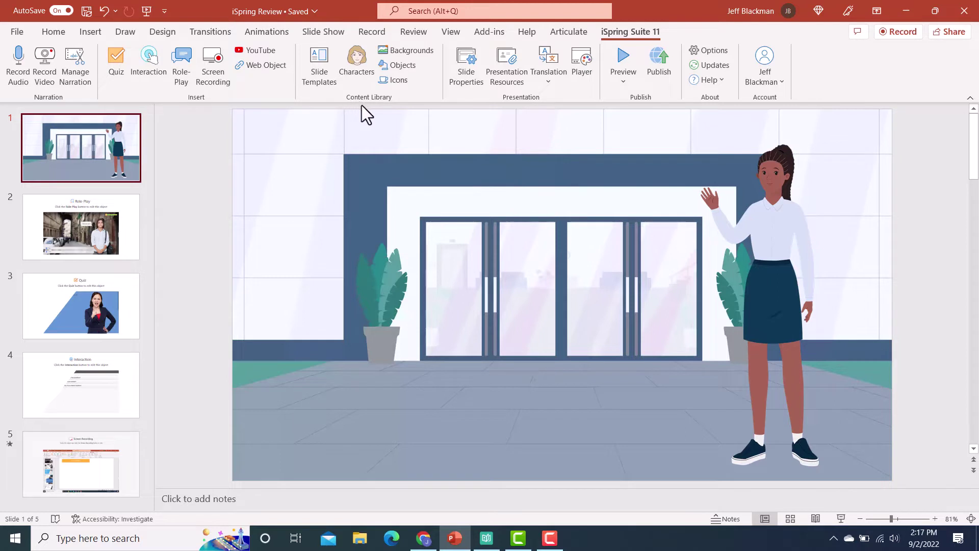
pyautogui.click(357, 59)
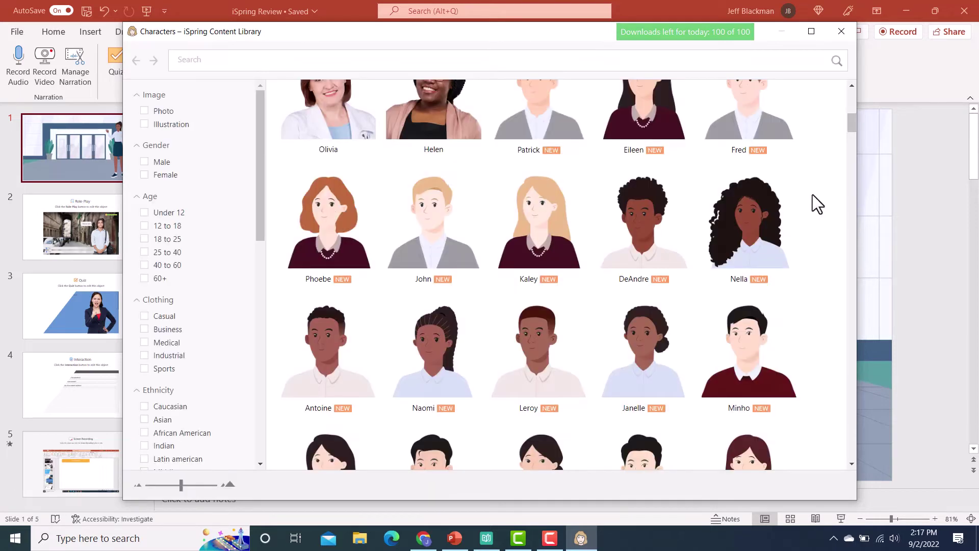
pyautogui.click(640, 204)
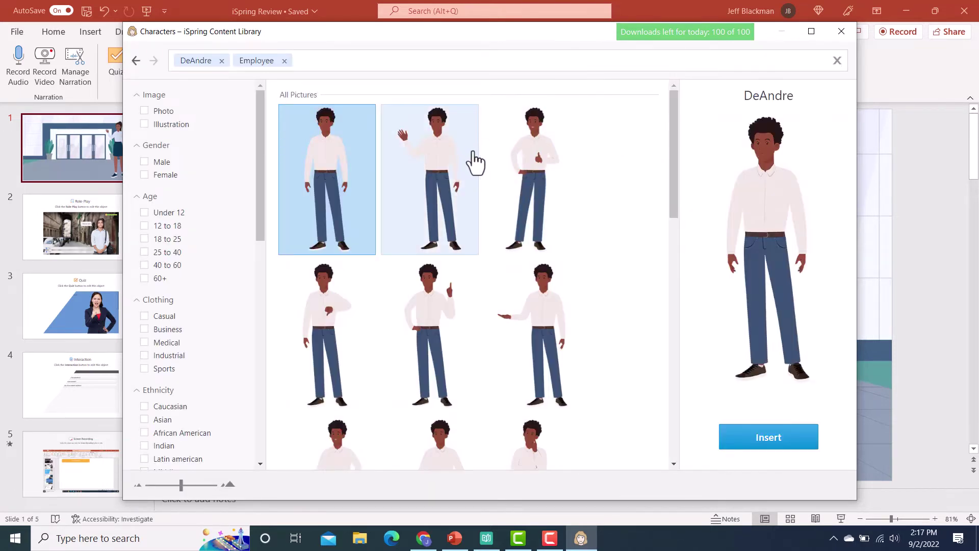
pyautogui.scroll(-3, 477, 158)
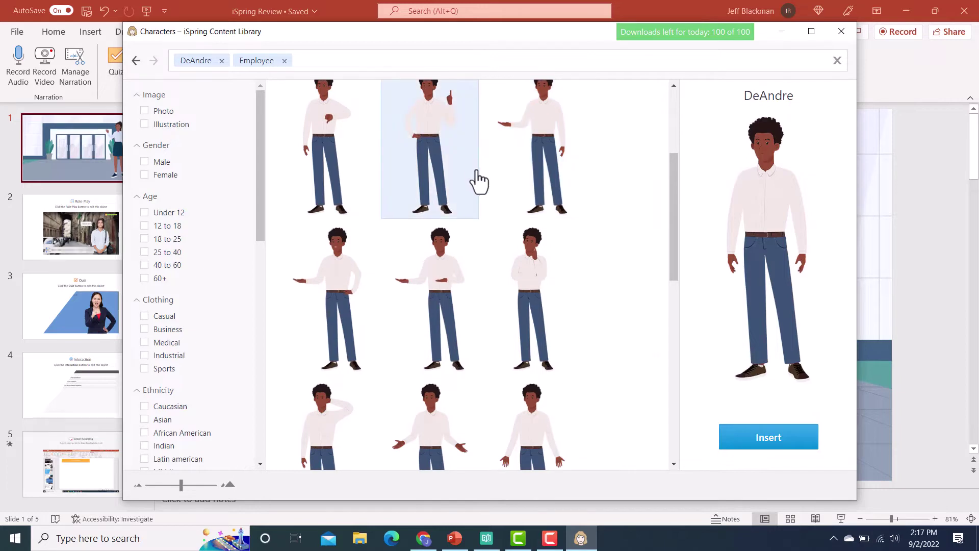
pyautogui.scroll(-4, 498, 214)
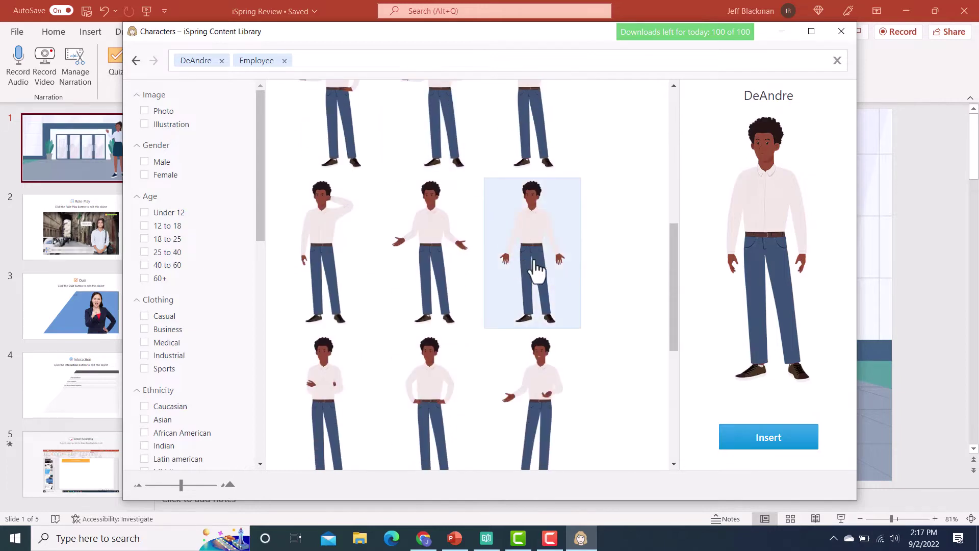
pyautogui.scroll(5, 532, 260)
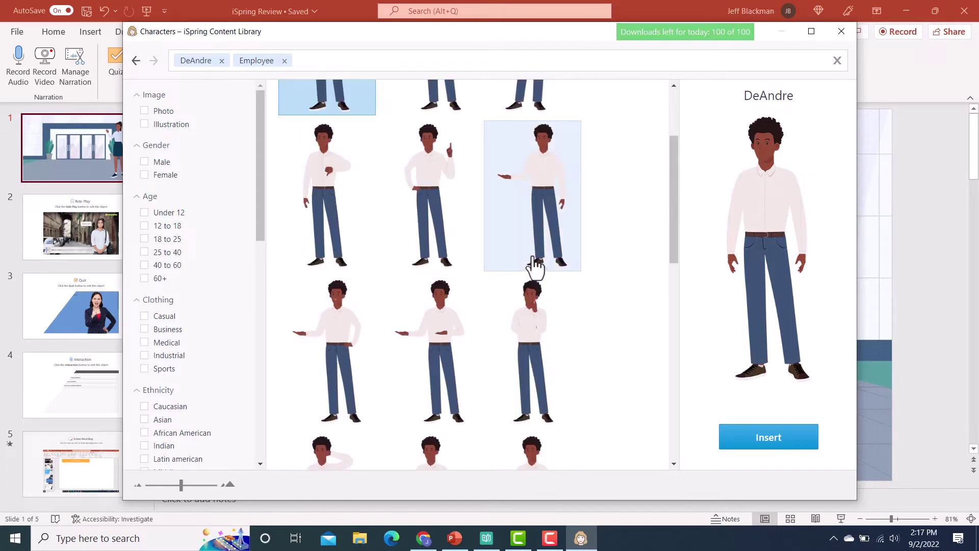
pyautogui.click(841, 32)
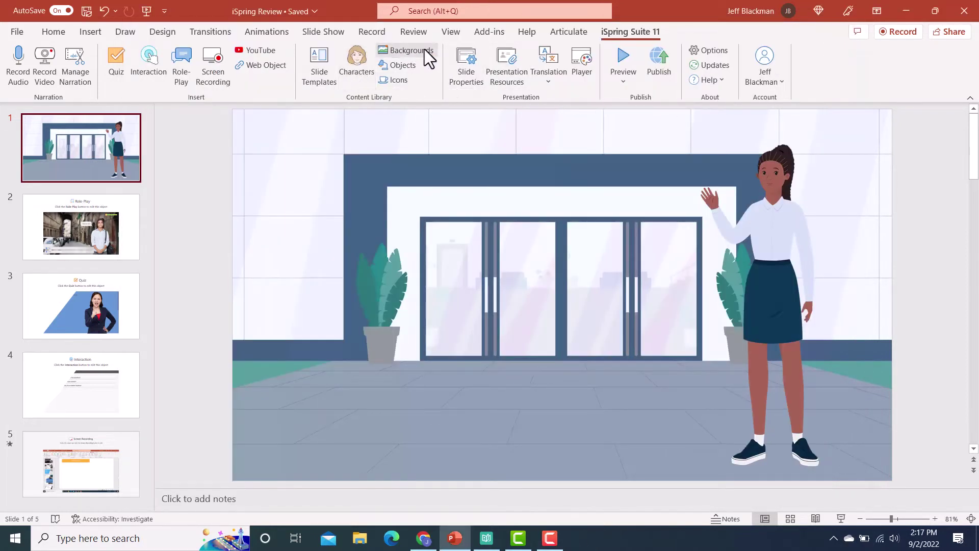
# - Browse the library of slide backgrounds
pyautogui.click(412, 50)
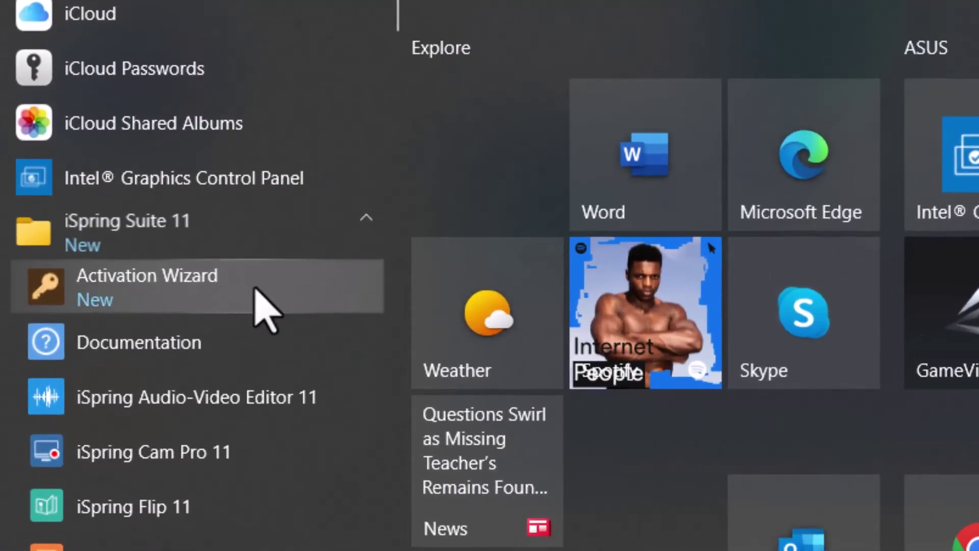
pyautogui.scroll(-4, 258, 295)
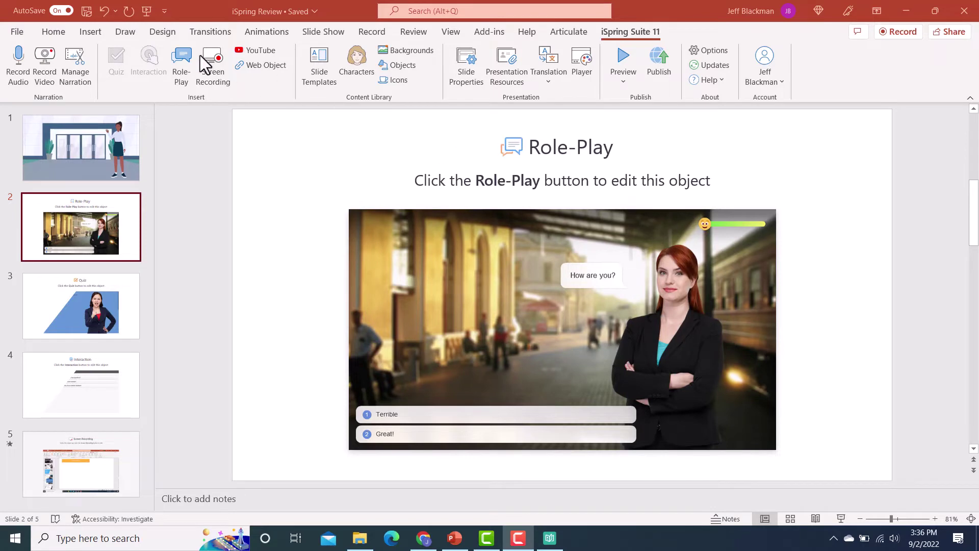
# - Open the slide's role-play in TalkMaster and show the Preview options
pyautogui.click(179, 54)
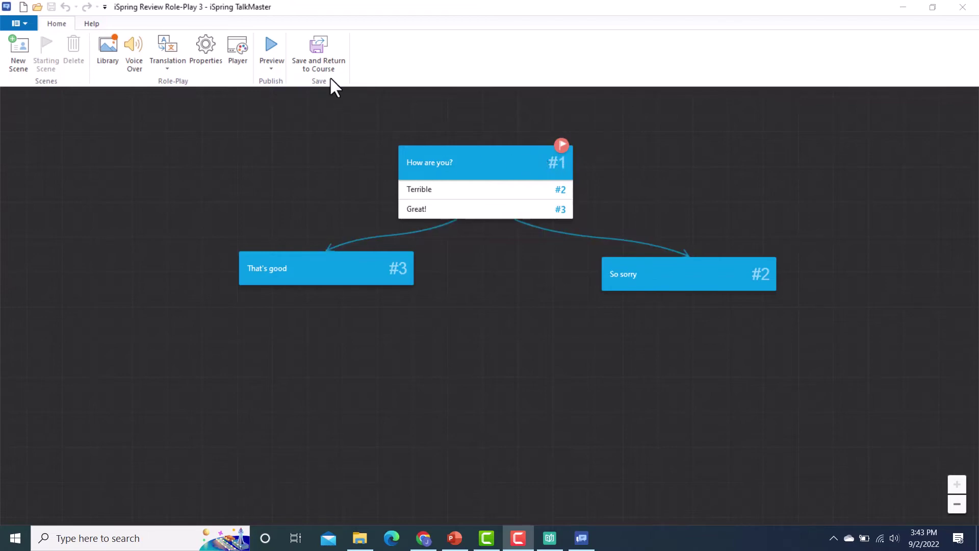
pyautogui.click(270, 70)
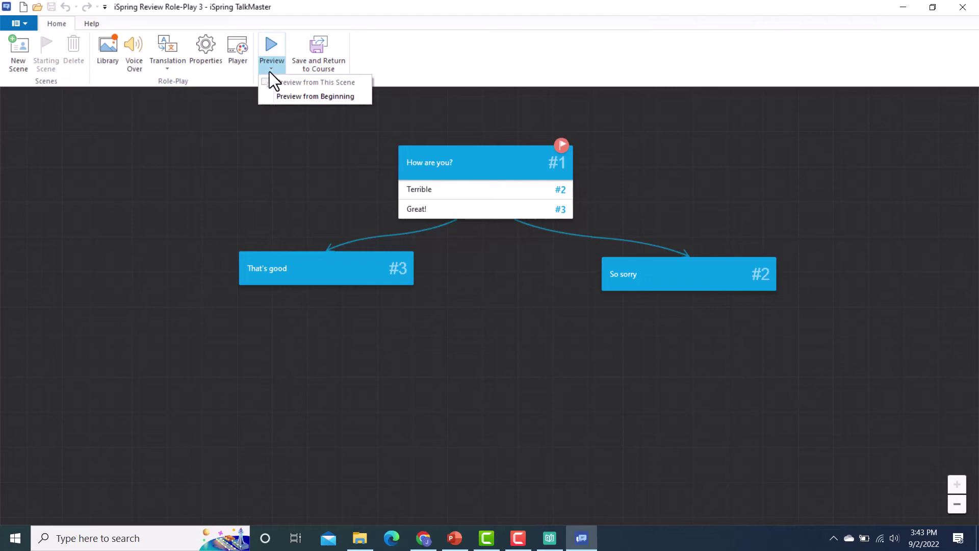
pyautogui.click(290, 97)
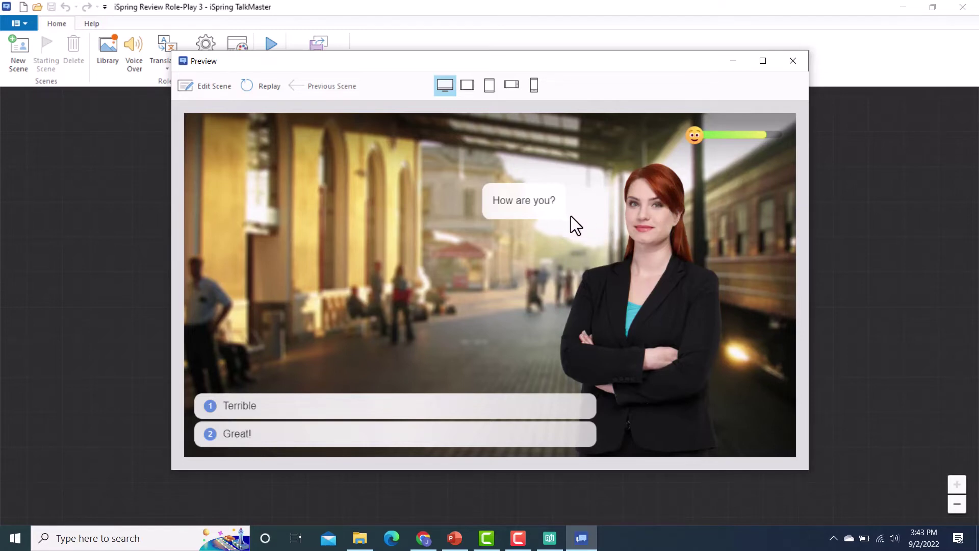
pyautogui.click(261, 437)
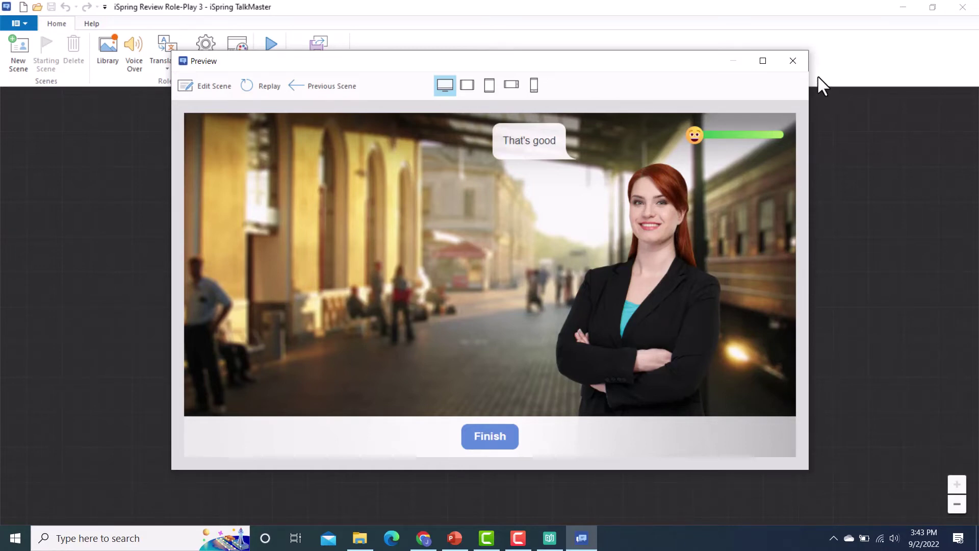
pyautogui.click(797, 63)
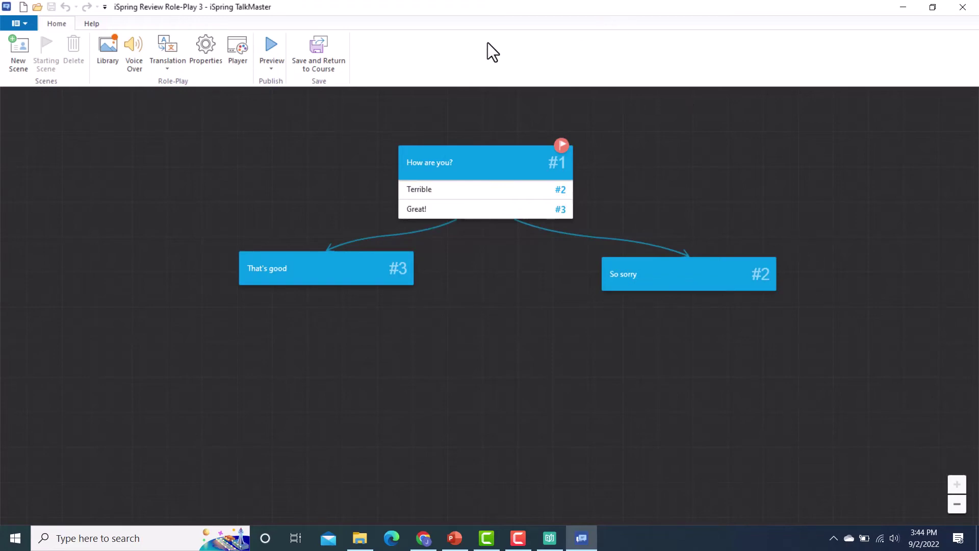
# - Save the role-play and return to the PowerPoint presentation
pyautogui.click(317, 57)
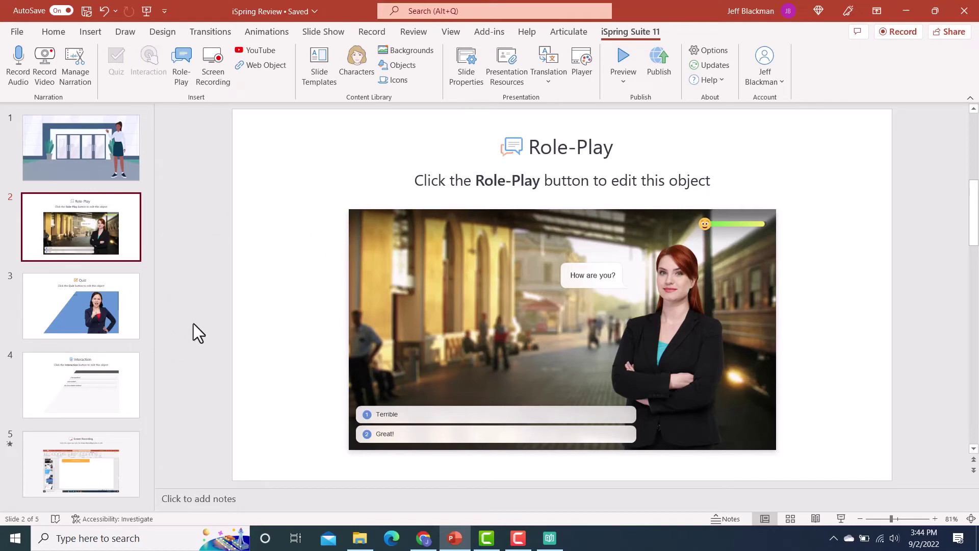
# - Select slide 3 and open its quiz in QuizMaker
pyautogui.click(79, 303)
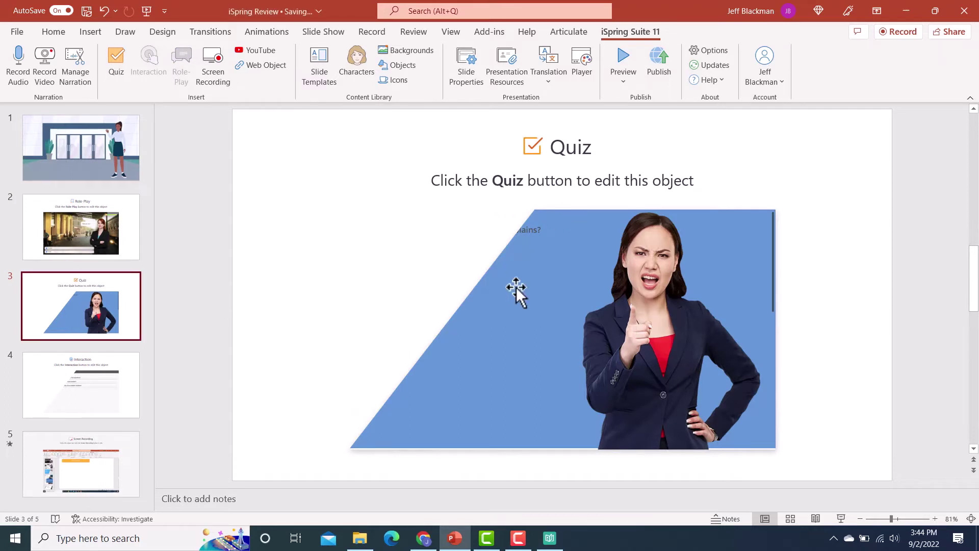
pyautogui.click(118, 59)
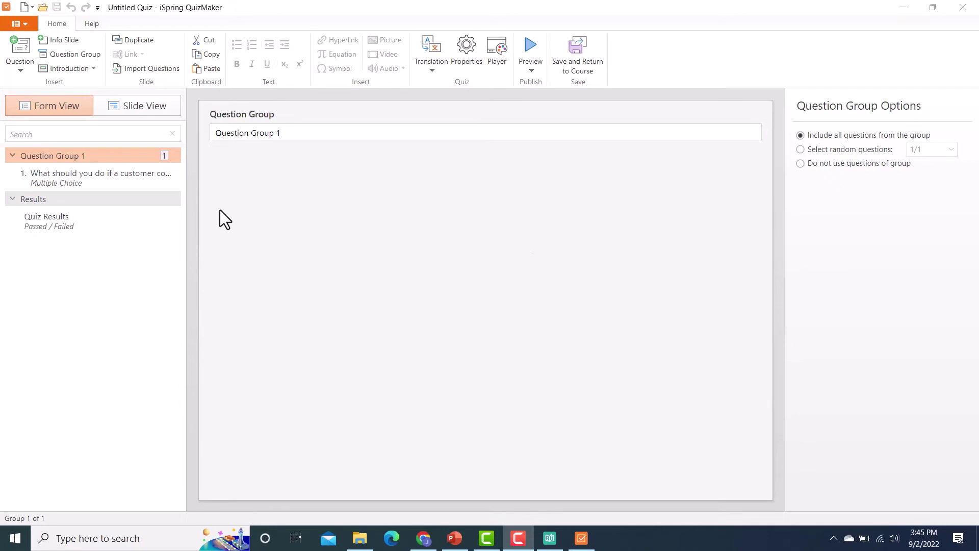
# - Review the first question's slide in Slide View, then return to Form View
pyautogui.click(136, 105)
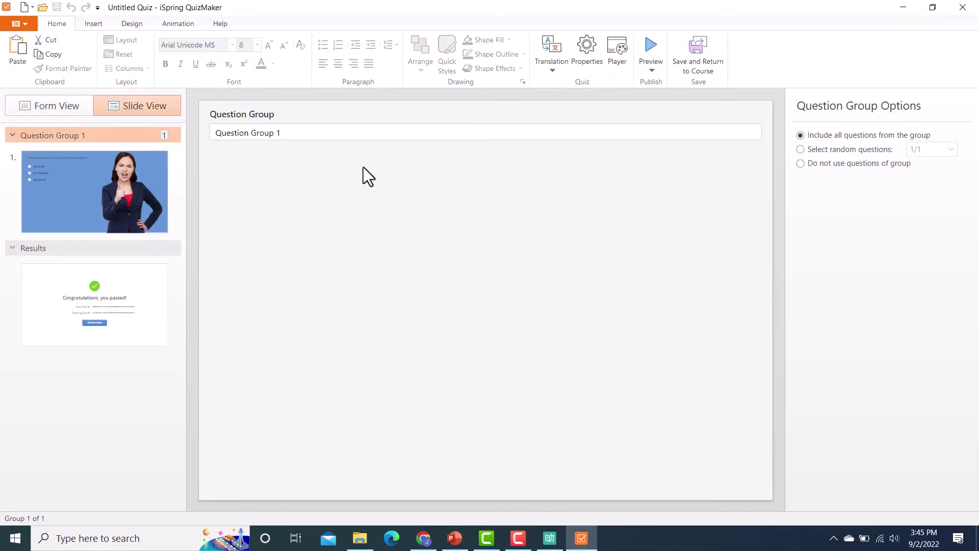
pyautogui.click(109, 186)
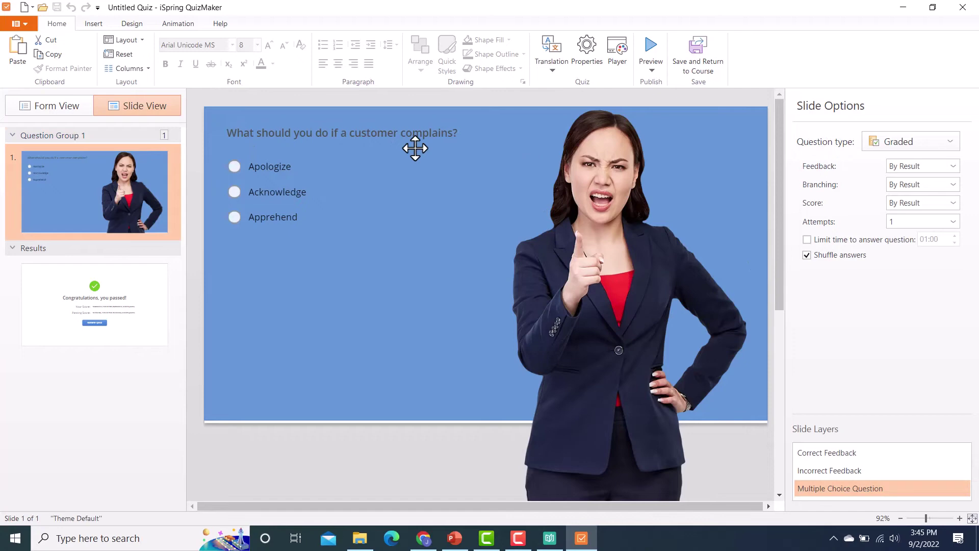
pyautogui.click(49, 109)
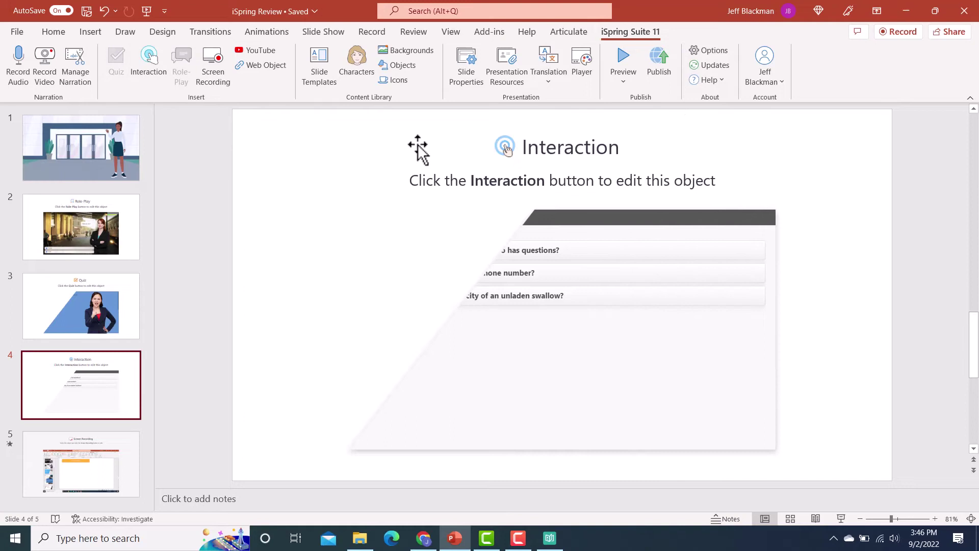
# - Open the FAQ interaction in iSpring Visuals and preview it from the beginning
pyautogui.click(148, 60)
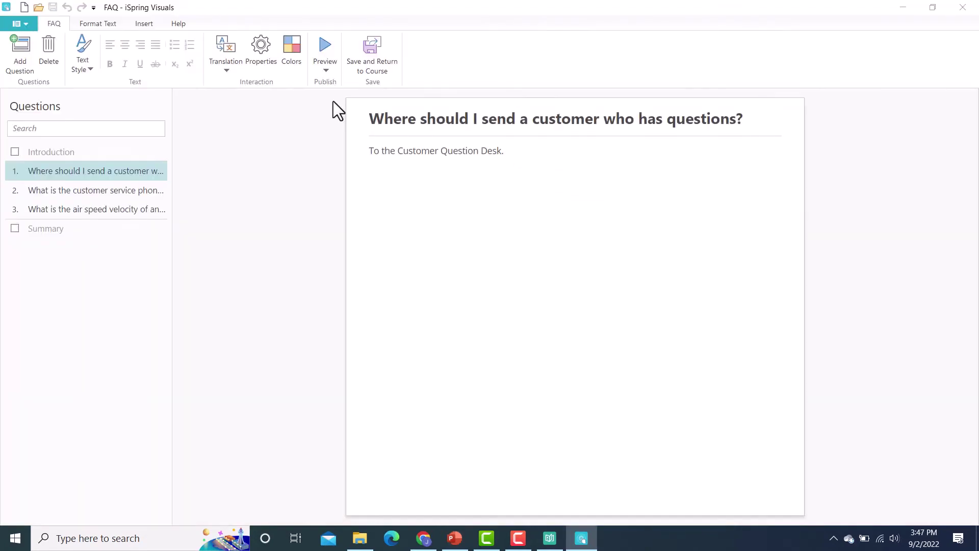
pyautogui.click(327, 71)
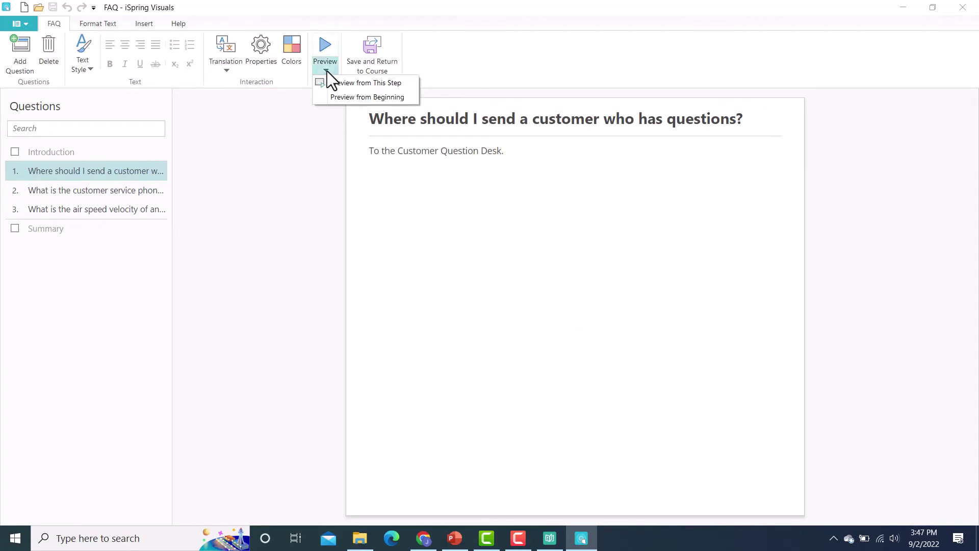
pyautogui.click(347, 97)
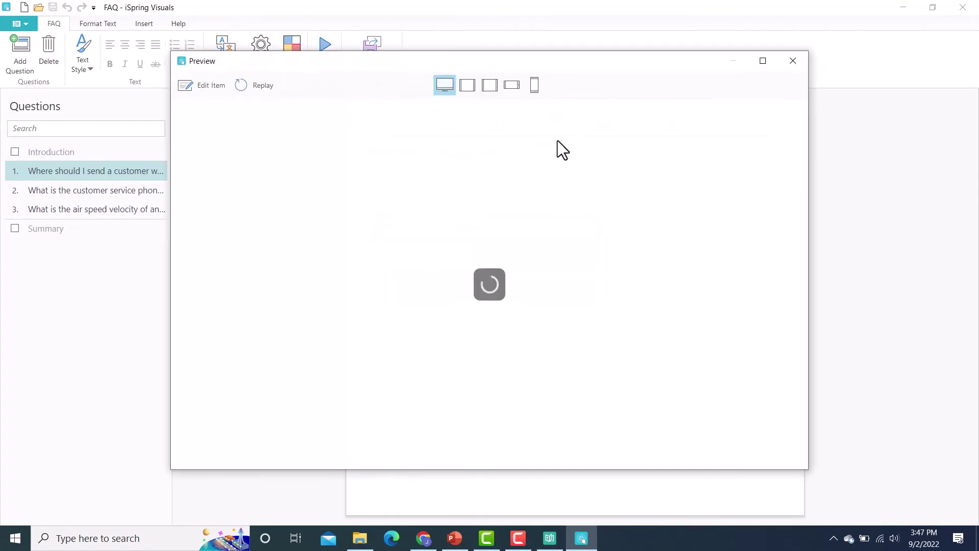
# - Expand the Customer Question Desk, customer service phone number and air speed velocity FAQ answers in the preview
pyautogui.click(380, 170)
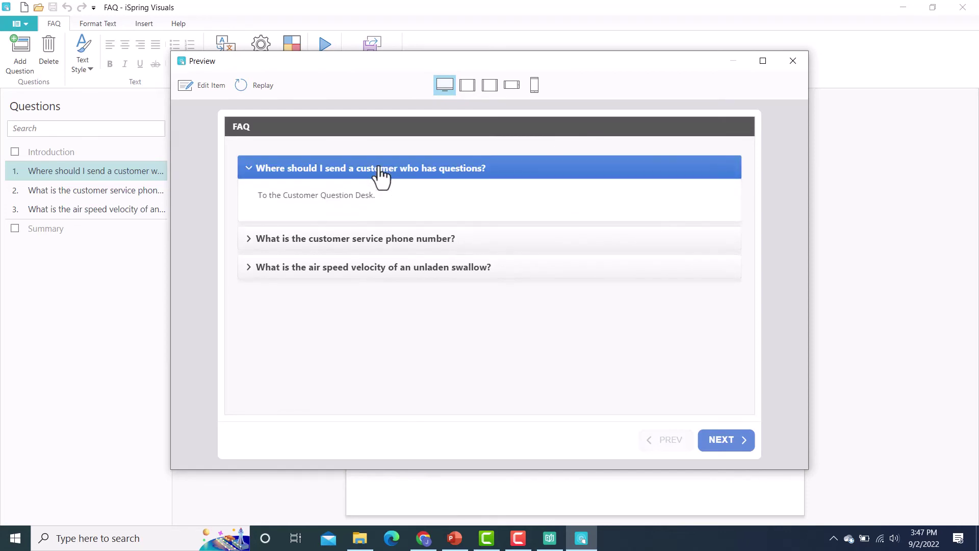
pyautogui.click(382, 173)
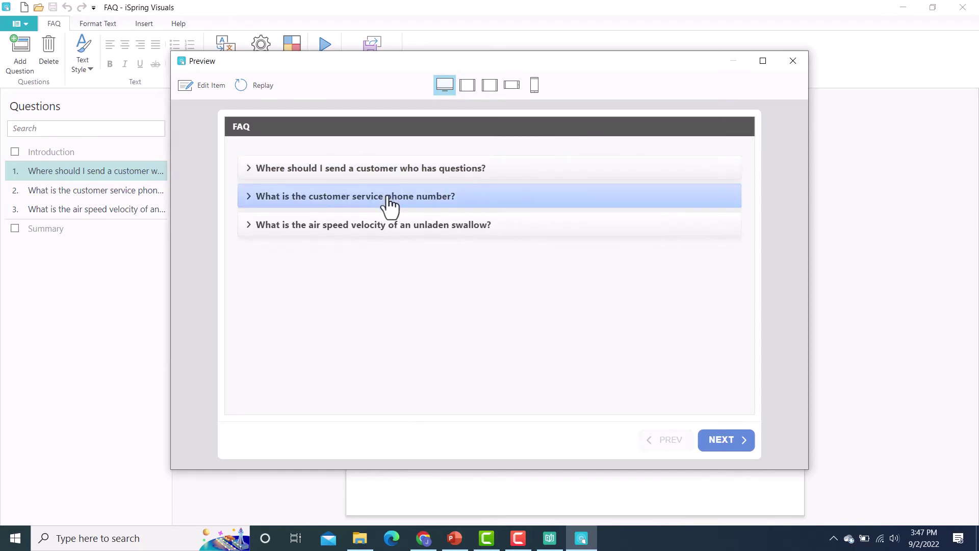
pyautogui.click(390, 206)
pyautogui.click(390, 206)
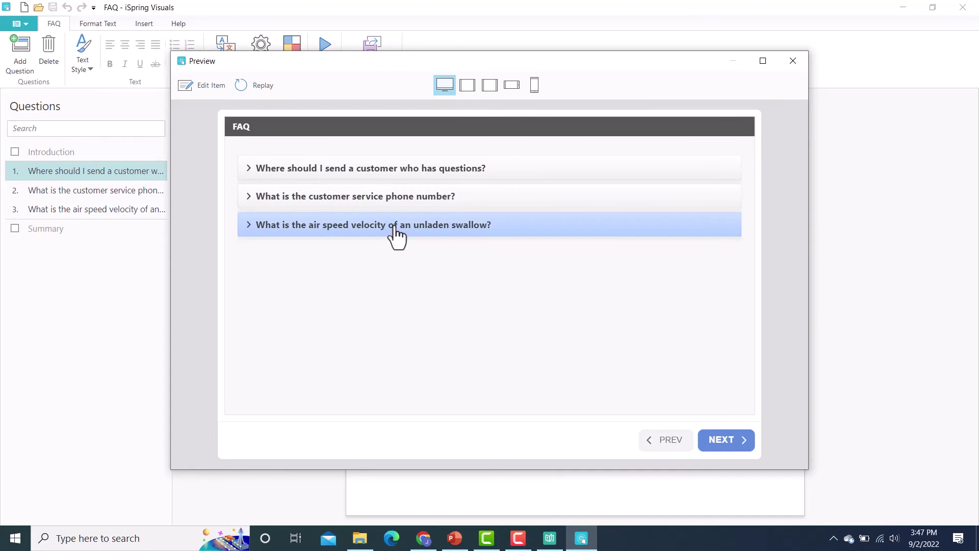
pyautogui.click(396, 226)
# - Close the preview and scroll through the Choose interaction type list from File > New
pyautogui.press('Escape')
pyautogui.click(25, 23)
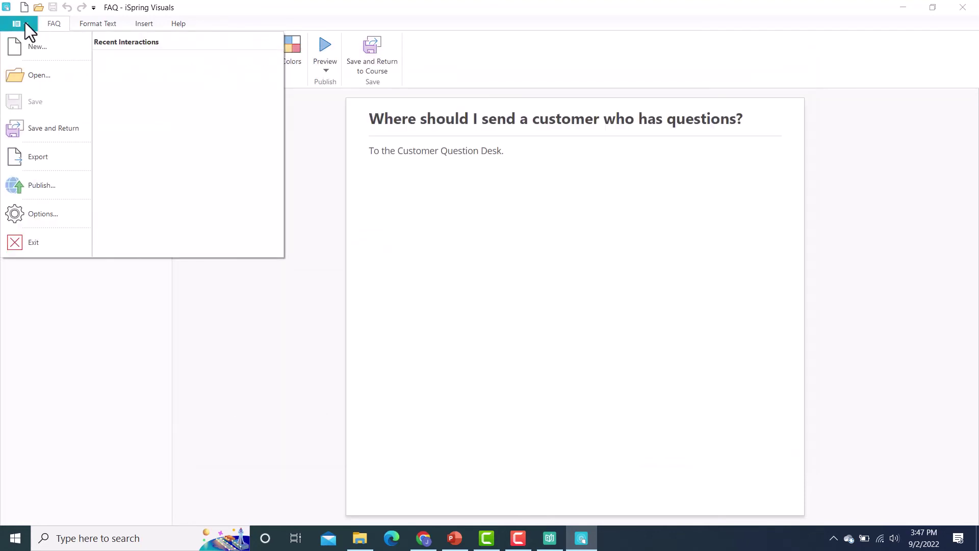
pyautogui.click(641, 157)
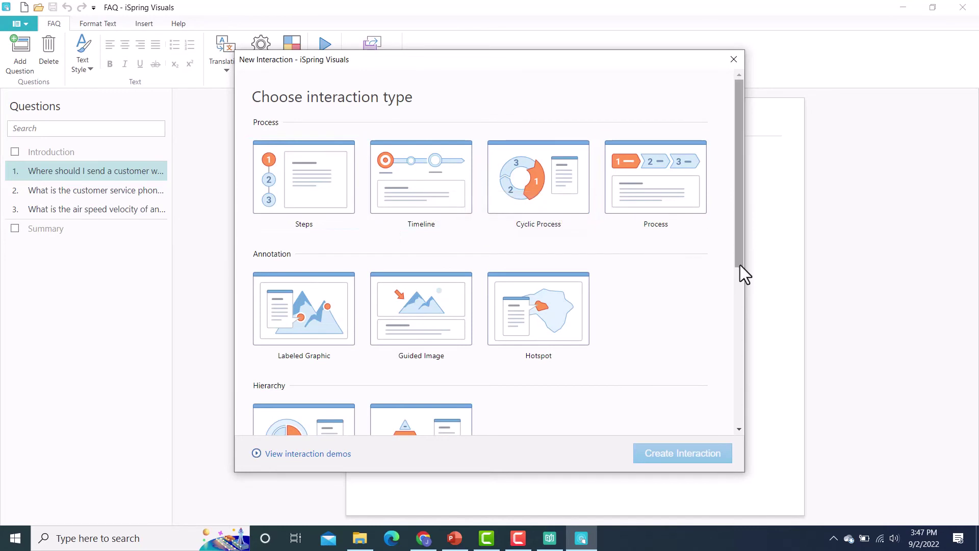
pyautogui.scroll(-4, 716, 266)
pyautogui.scroll(-2, 716, 266)
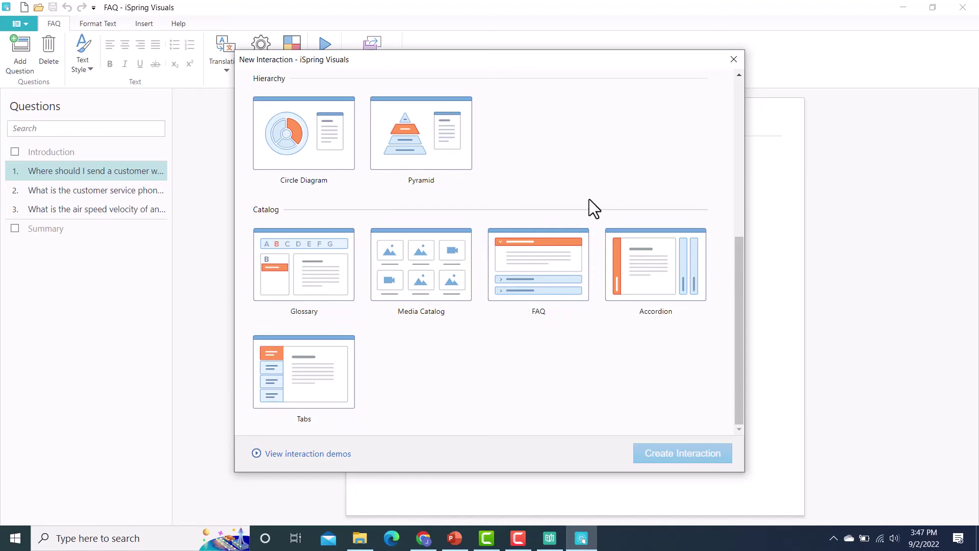
pyautogui.scroll(6, 608, 219)
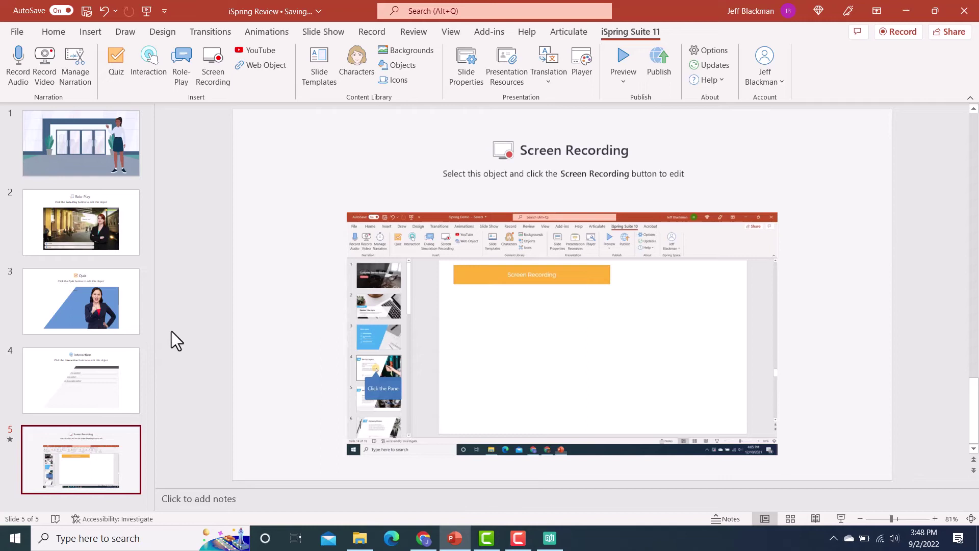
# - Review the embedded recording on the Screen Recording slide and launch the Screen Recording tool
pyautogui.moveTo(547, 247)
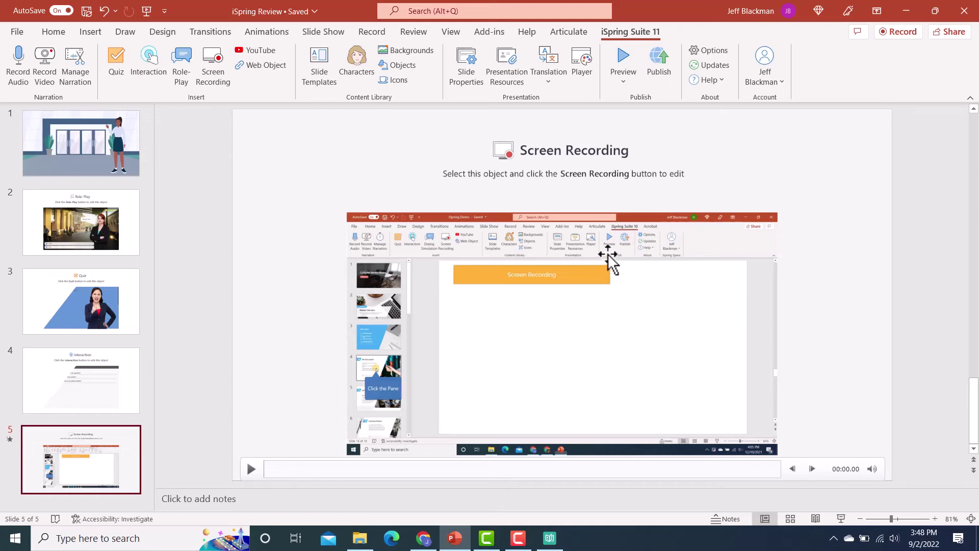
pyautogui.click(212, 70)
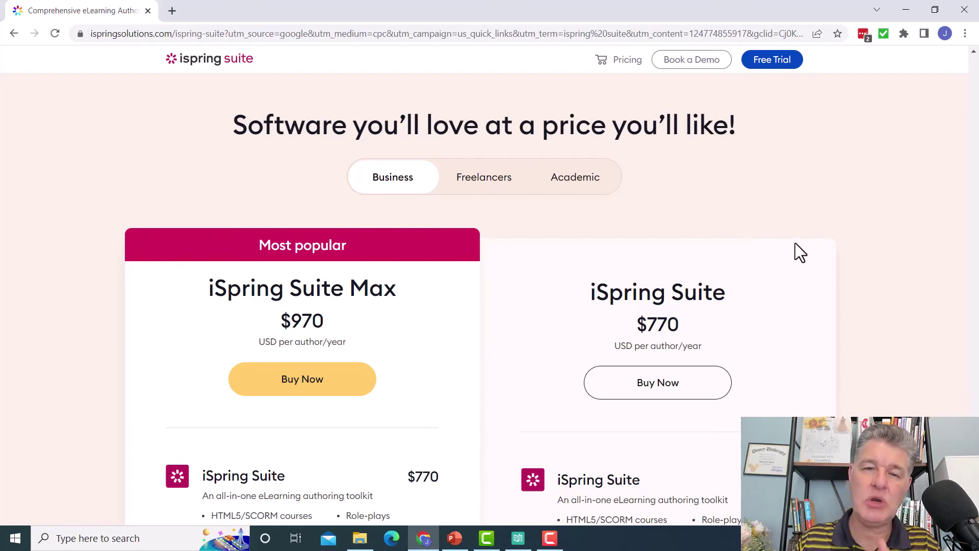
pyautogui.scroll(-2, 790, 253)
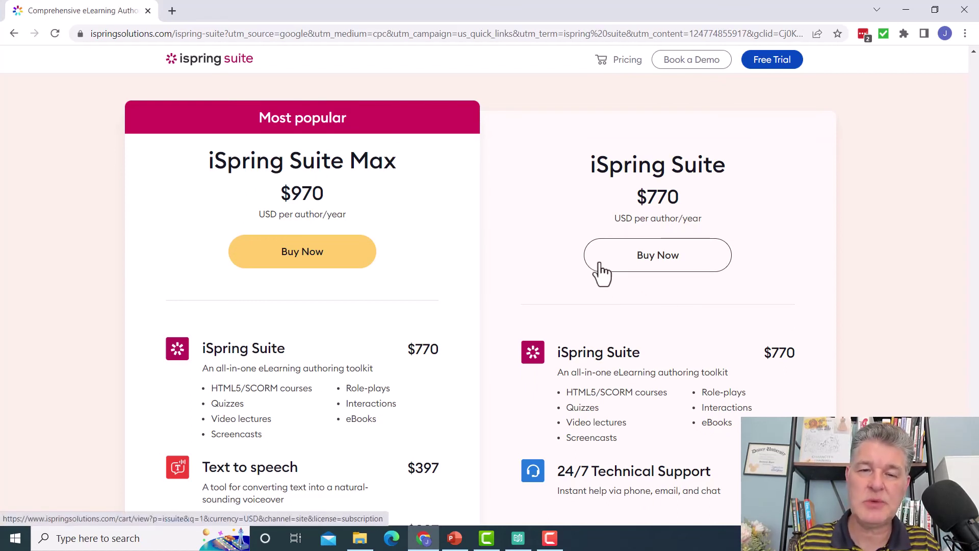
pyautogui.scroll(-2, 587, 289)
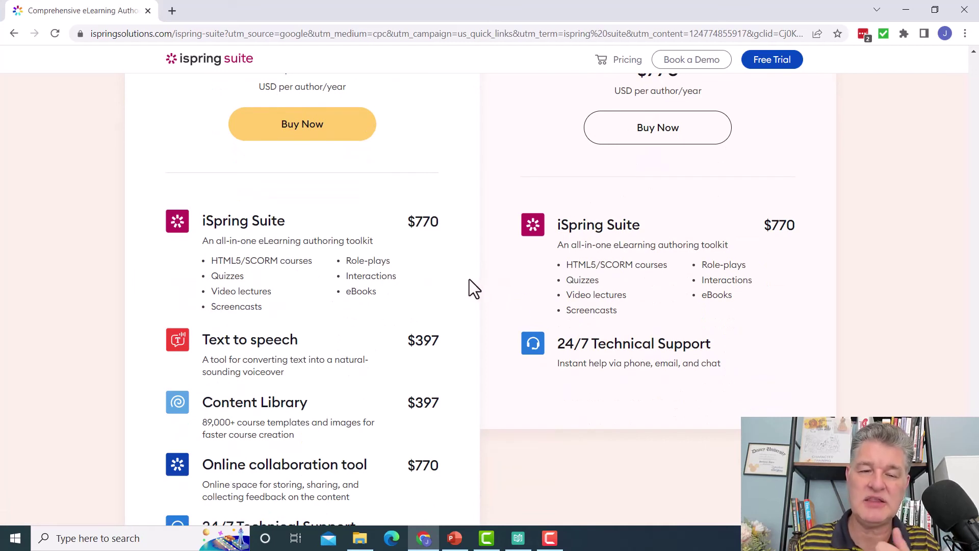
pyautogui.scroll(-1, 471, 281)
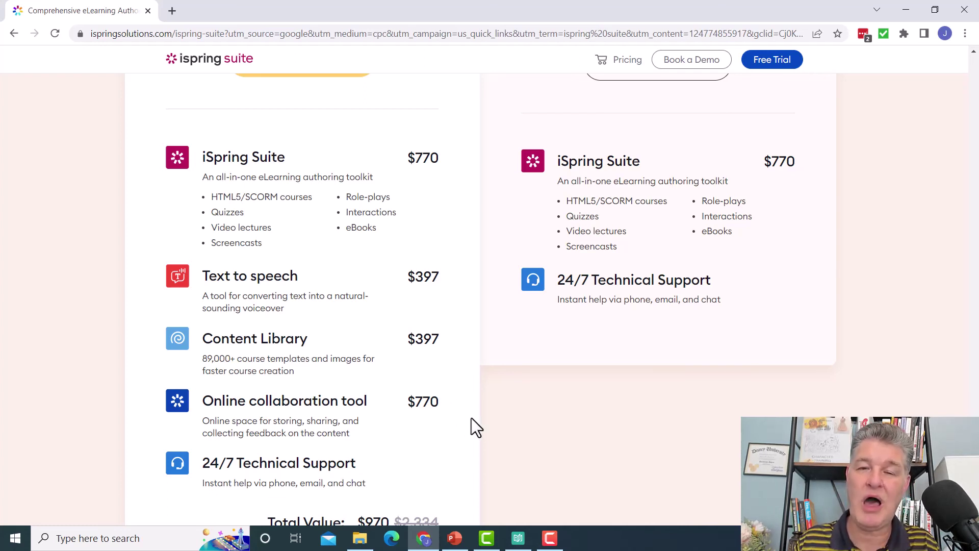
pyautogui.scroll(6, 526, 453)
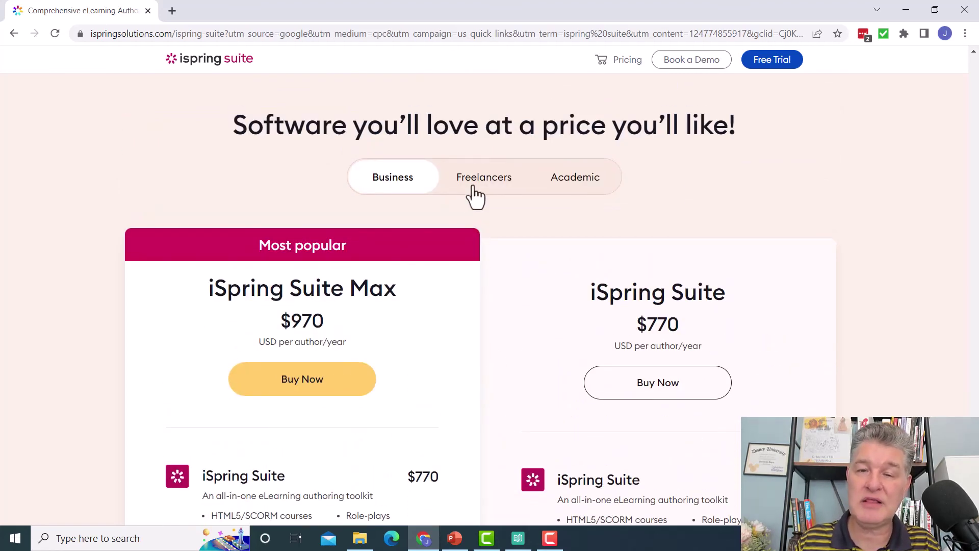
# - View Freelancer pricing, then Academic pricing: Suite Max $670 and Suite $470
pyautogui.click(487, 187)
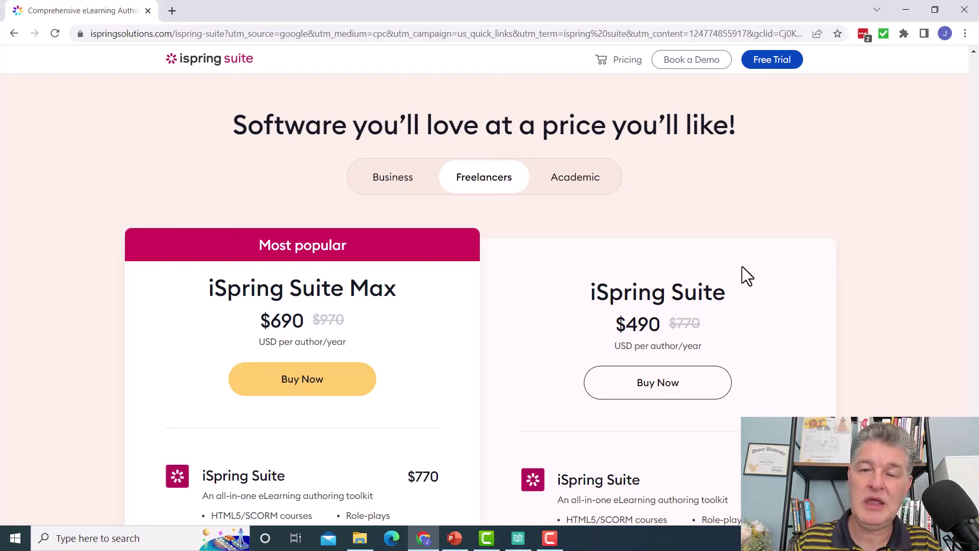
pyautogui.click(587, 182)
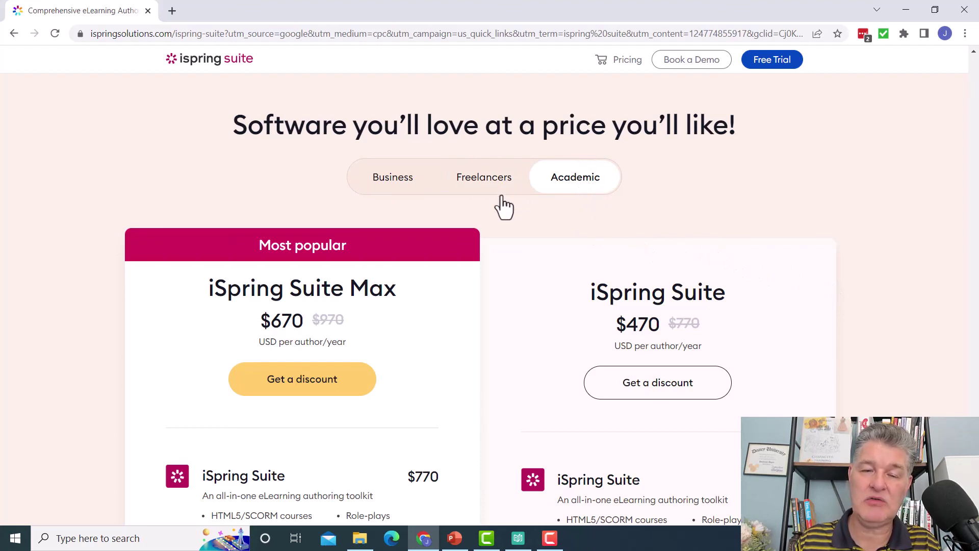